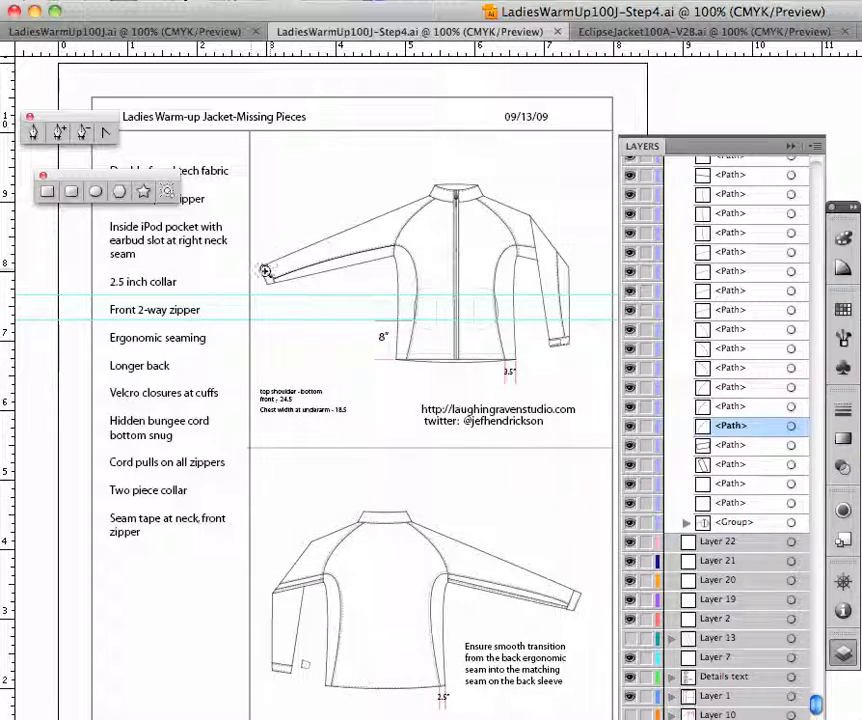
# Examine the sleeve cuff, measurement notes, front and back jacket views, and the list of missing details.
pyautogui.moveTo(250, 243); pyautogui.dragTo(412, 381)
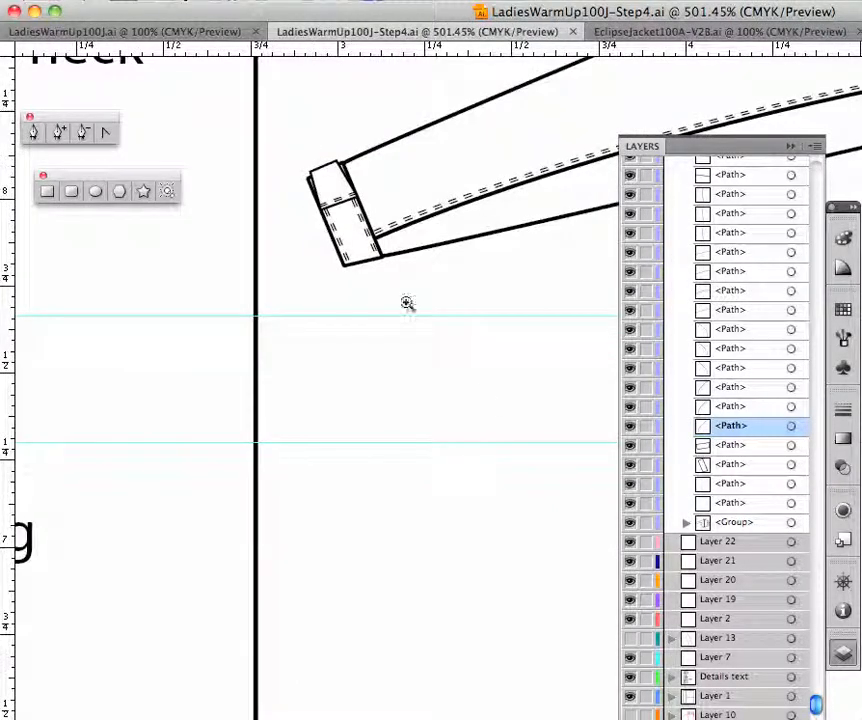
pyautogui.moveTo(525, 539); pyautogui.dragTo(386, 218)
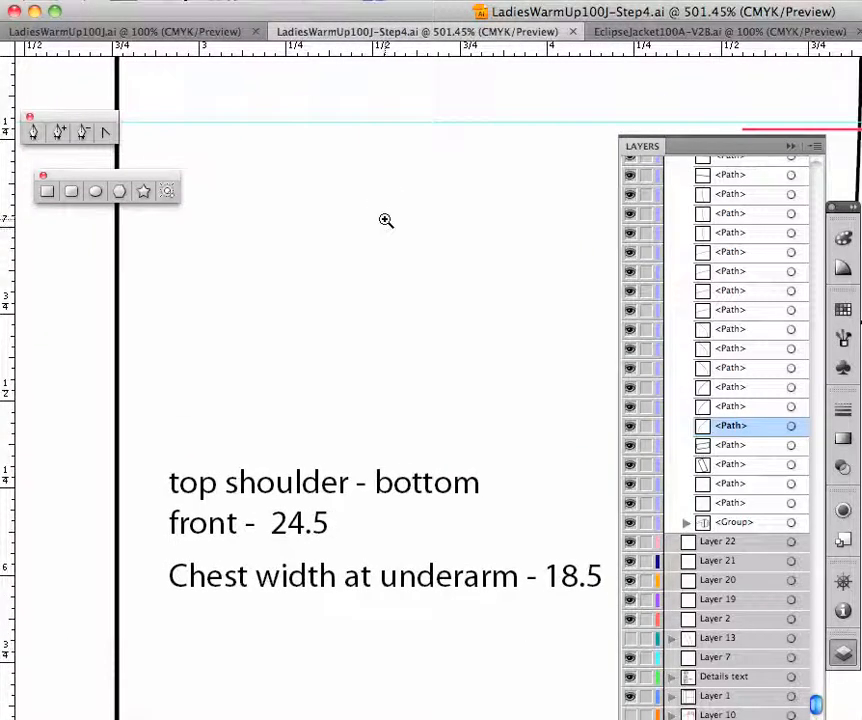
pyautogui.keyDown('alt'); pyautogui.click(470, 407); pyautogui.keyUp('alt')
pyautogui.keyDown('alt'); pyautogui.click(476, 411); pyautogui.keyUp('alt')
pyautogui.keyDown('alt'); pyautogui.click(512, 441); pyautogui.keyUp('alt')
pyautogui.moveTo(548, 533)
pyautogui.mouseDown()
pyautogui.moveTo(270, 177)
pyautogui.moveTo(207, 11)
pyautogui.mouseUp()
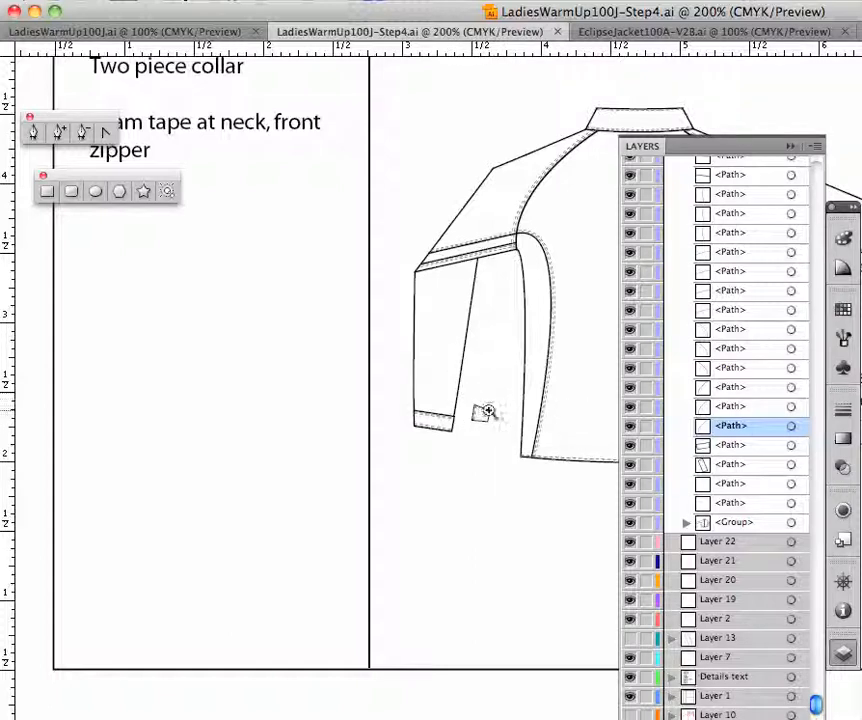
pyautogui.moveTo(564, 369); pyautogui.dragTo(308, 356)
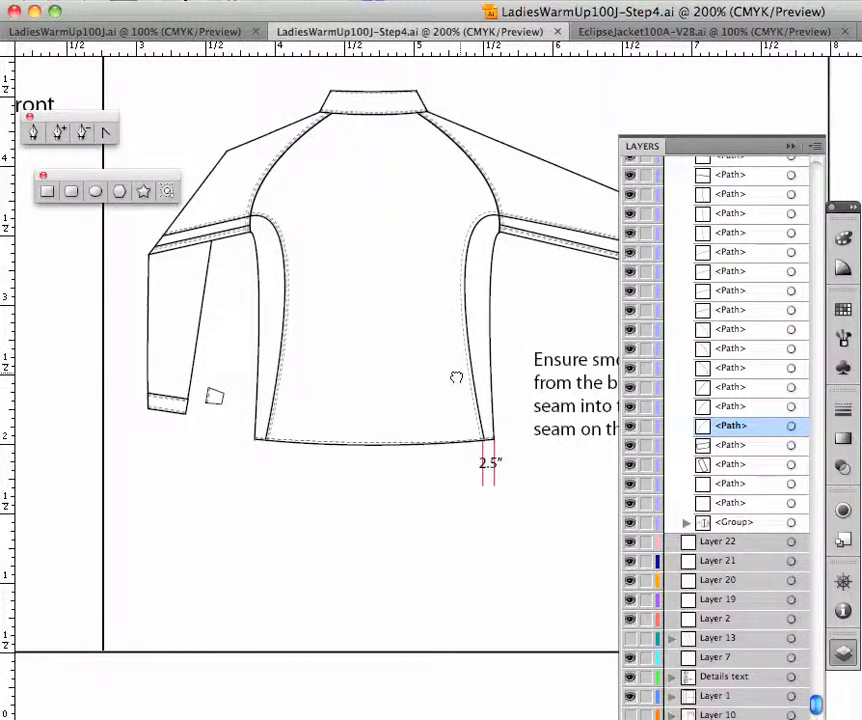
pyautogui.moveTo(456, 377); pyautogui.dragTo(448, 446)
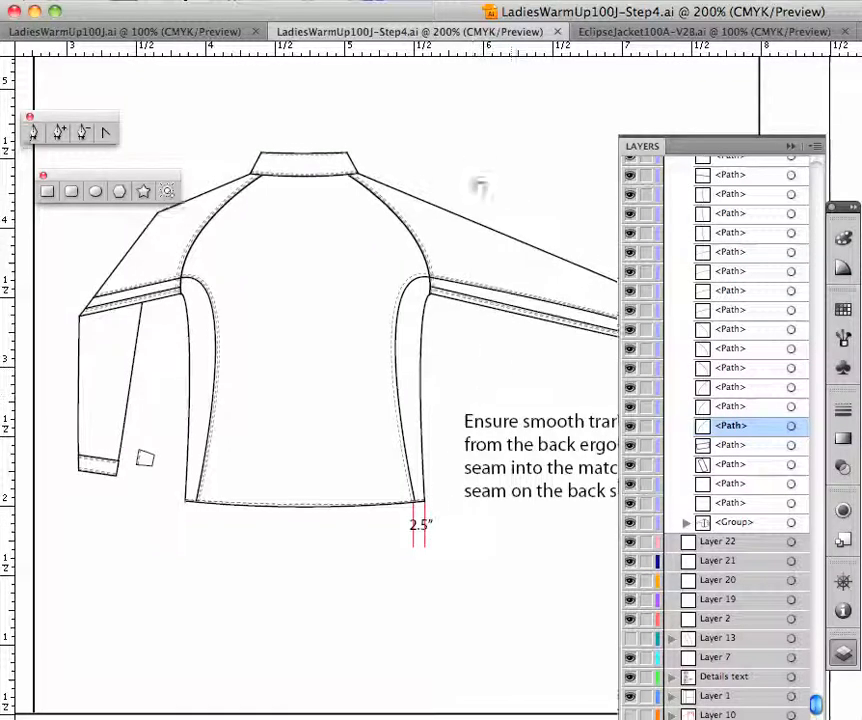
pyautogui.moveTo(477, 186); pyautogui.dragTo(485, 439)
pyautogui.moveTo(427, 212); pyautogui.dragTo(340, 558)
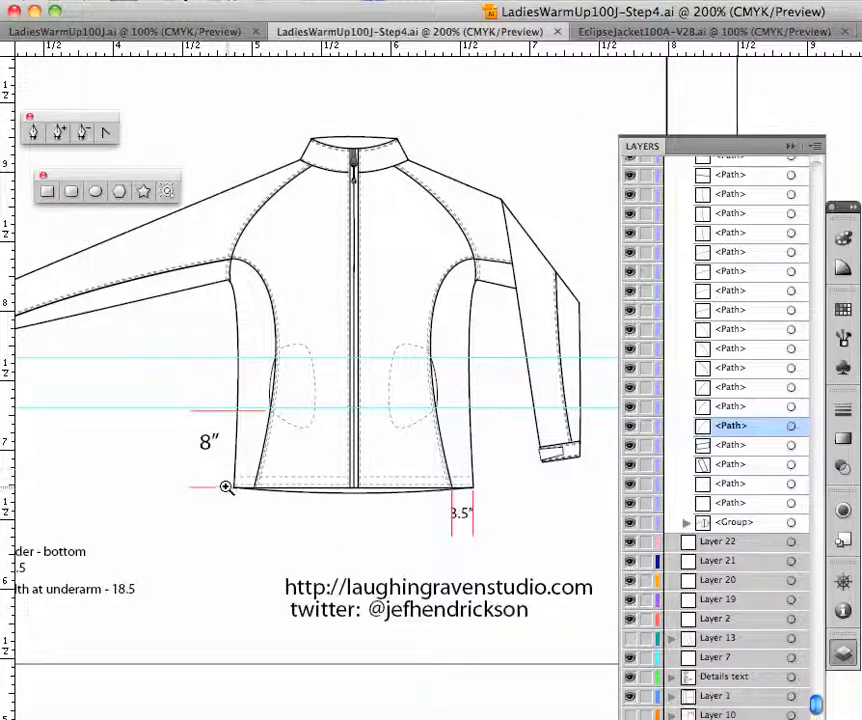
pyautogui.keyDown('alt'); pyautogui.click(297, 502); pyautogui.keyUp('alt')
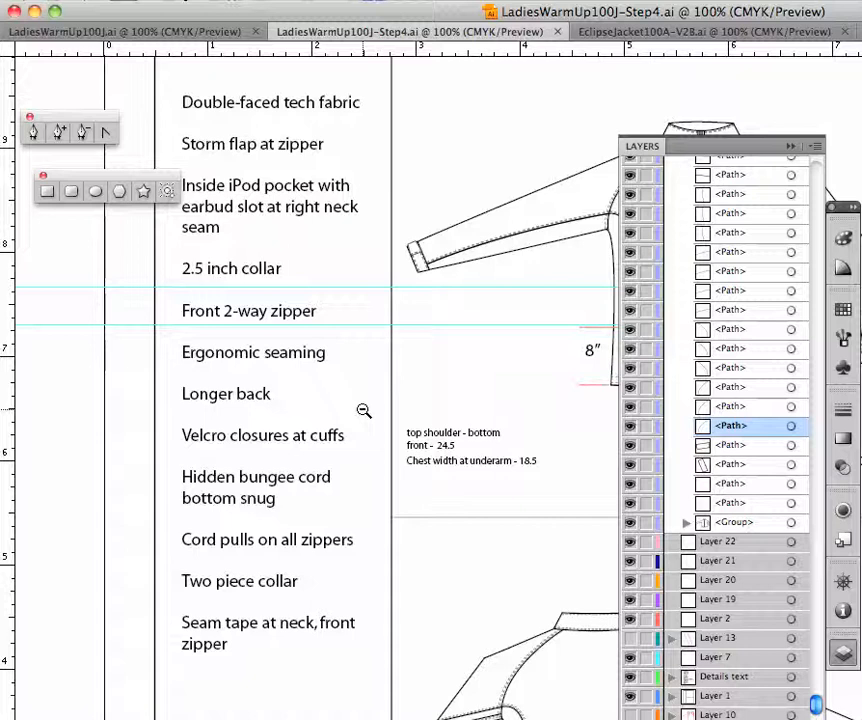
pyautogui.keyDown('alt'); pyautogui.click(364, 410); pyautogui.keyUp('alt')
pyautogui.moveTo(483, 425); pyautogui.dragTo(120, 436)
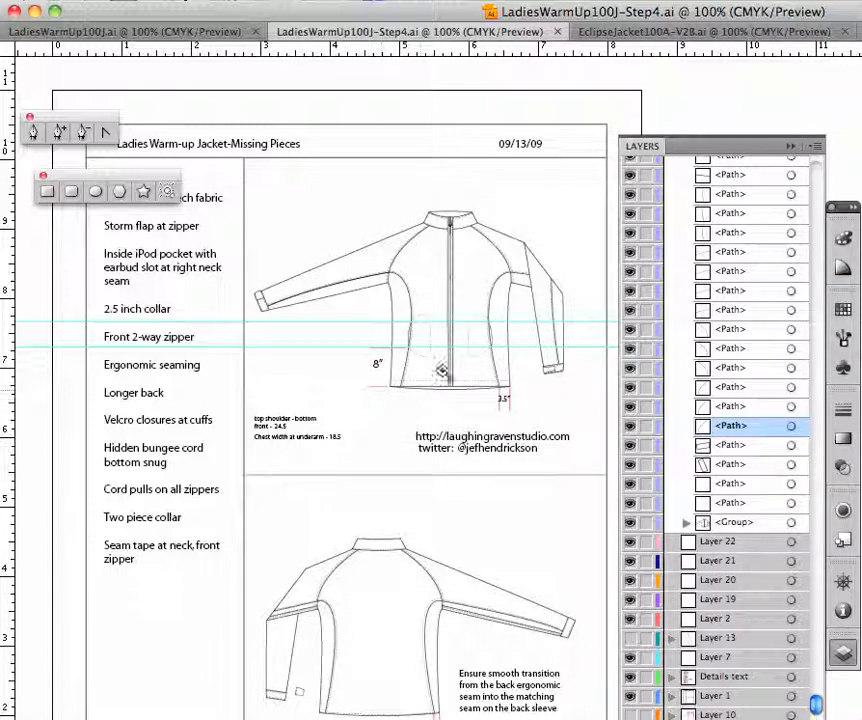
# Draw a straight horizontal line across the front jacket's chest from one underarm point to the other.
pyautogui.click(484, 346)
pyautogui.click(546, 350)
pyautogui.moveTo(546, 350); pyautogui.dragTo(131, 405)
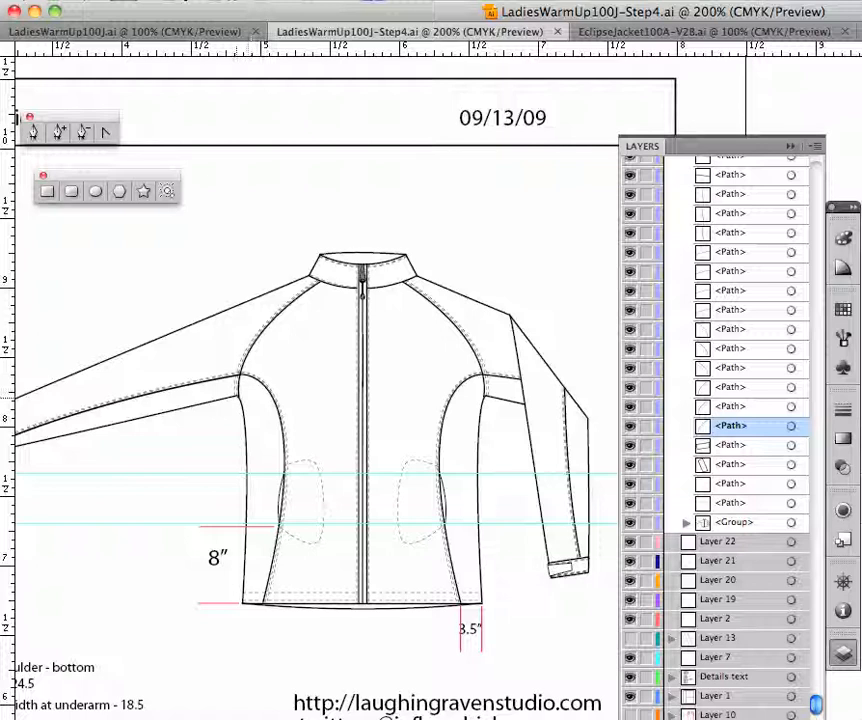
pyautogui.moveTo(238, 397)
pyautogui.mouseDown()
pyautogui.moveTo(344, 402)
pyautogui.moveTo(379, 376)
pyautogui.moveTo(386, 391)
pyautogui.moveTo(447, 398)
pyautogui.mouseUp()
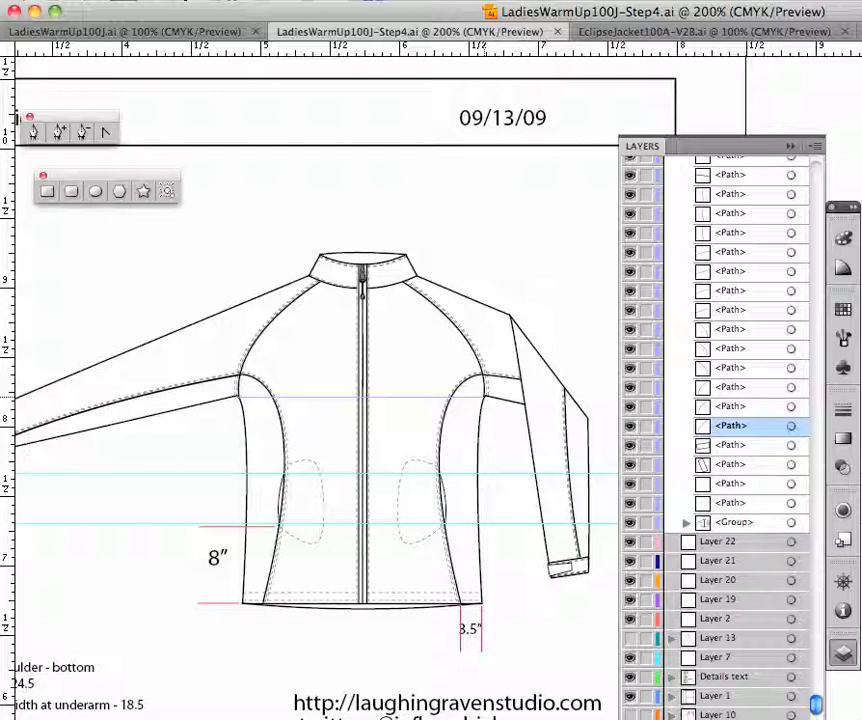
pyautogui.moveTo(484, 397); pyautogui.dragTo(484, 397)
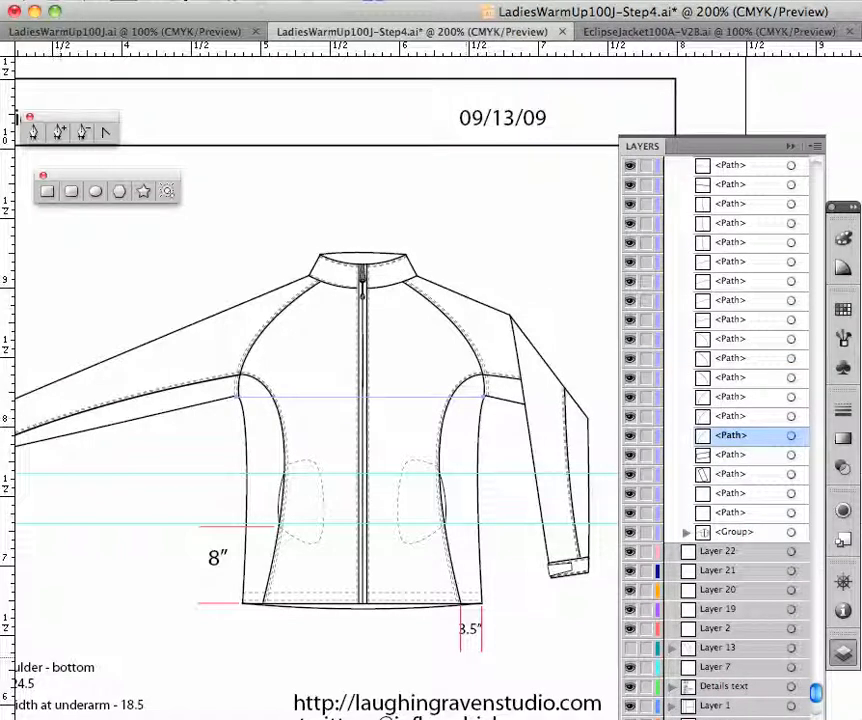
# Color the chest line's stroke pink with RGB 237, 45, 135 and deselect the line.
pyautogui.press('F6')
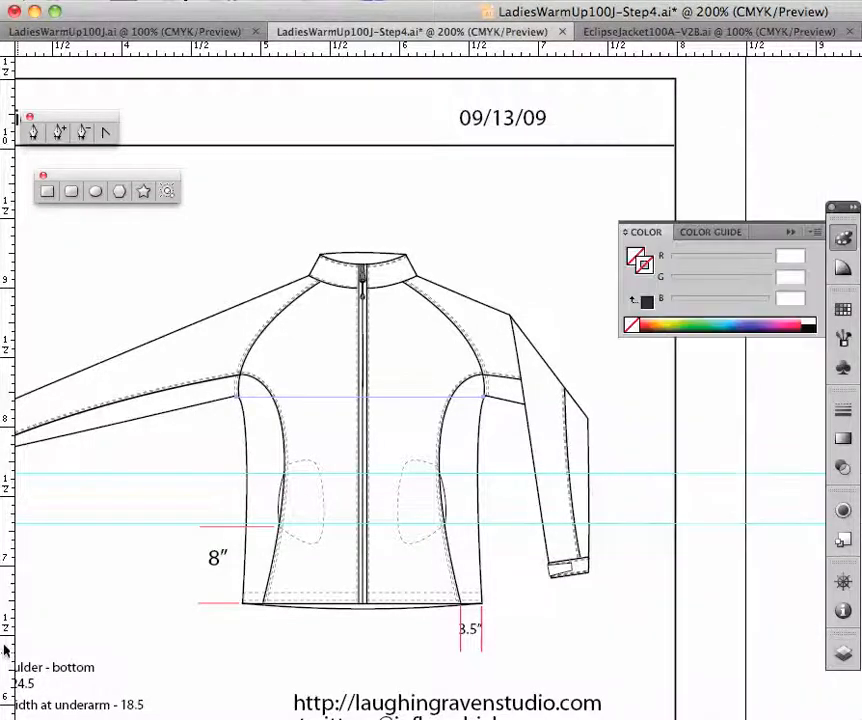
pyautogui.click(794, 320)
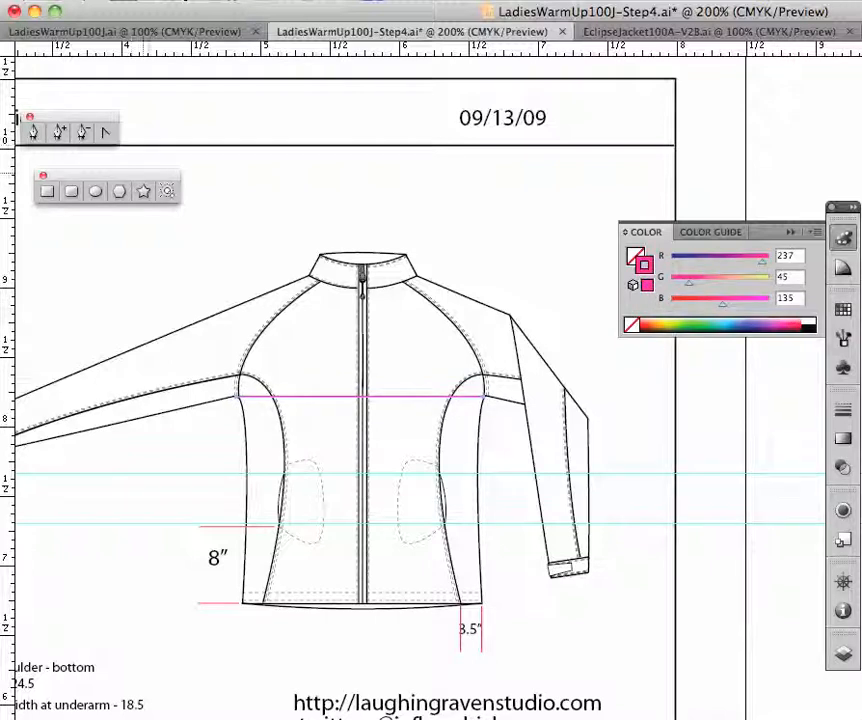
pyautogui.click(790, 232)
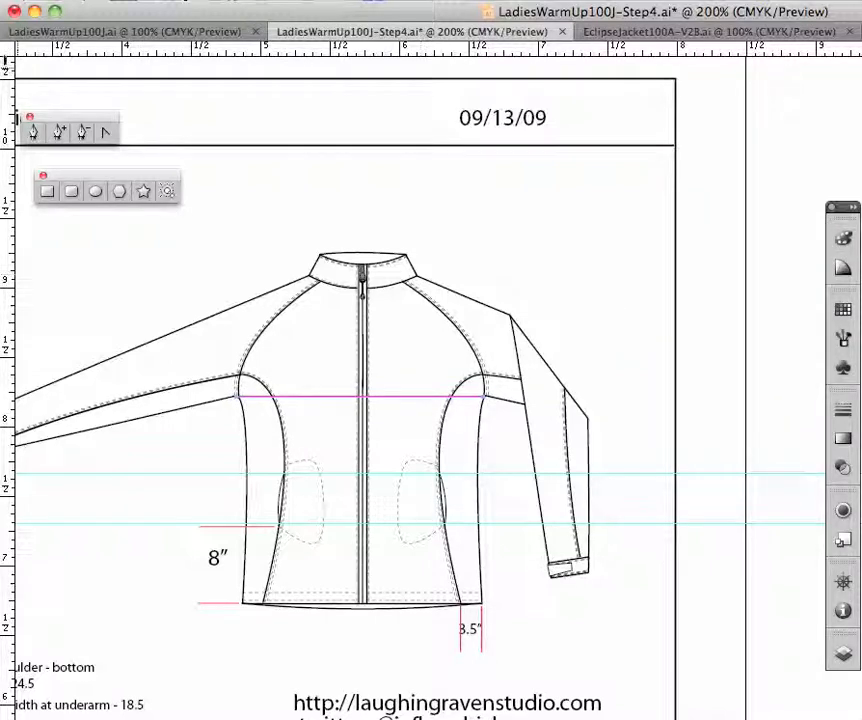
pyautogui.click(580, 336)
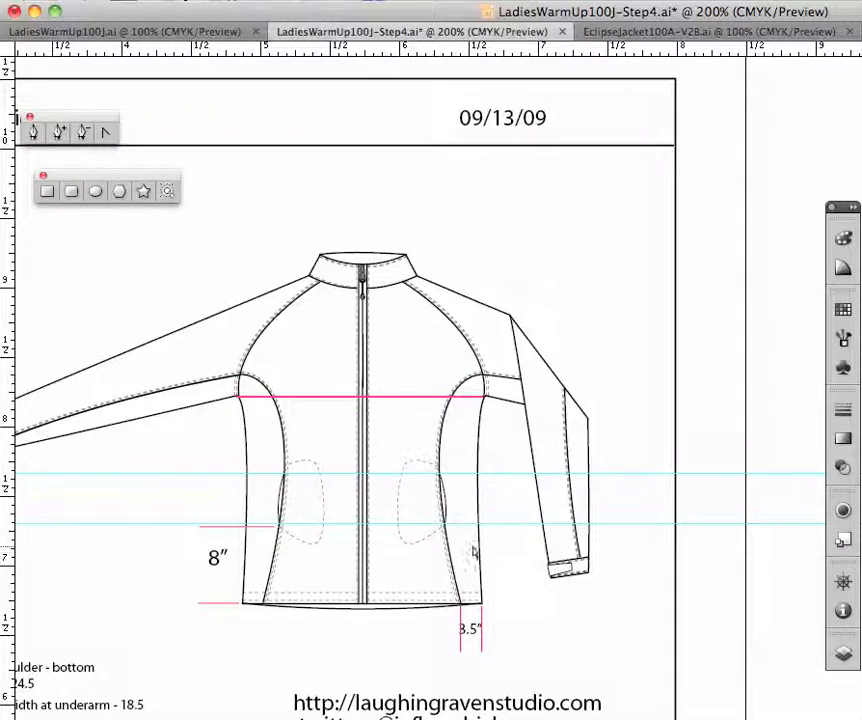
# Compare the front and back jacket views, checking the underarm line, side seams, sleeves, measurement notes and detail list.
pyautogui.moveTo(510, 639); pyautogui.dragTo(492, 326)
pyautogui.moveTo(492, 604); pyautogui.dragTo(563, 300)
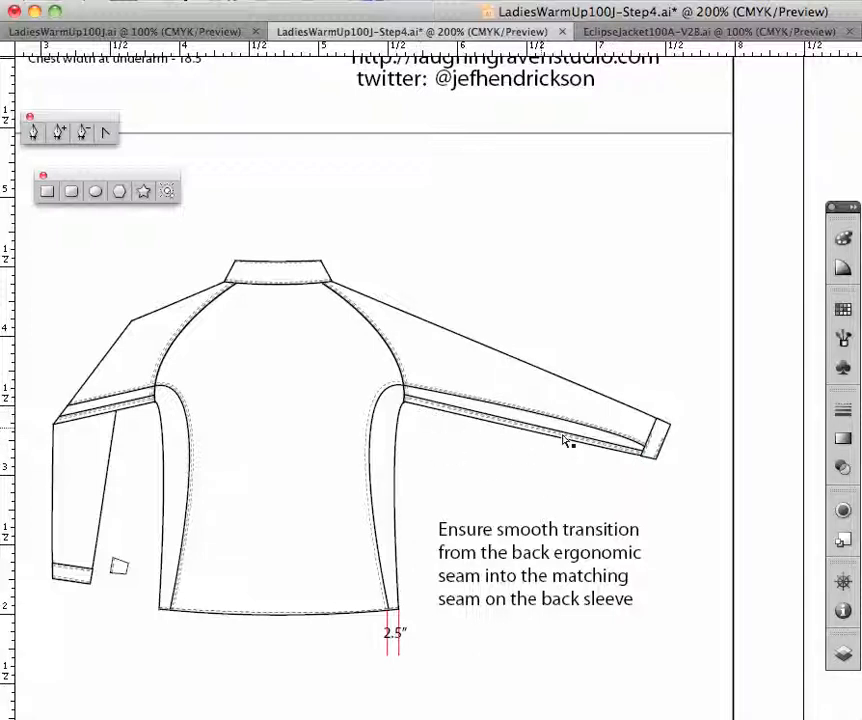
pyautogui.moveTo(549, 242); pyautogui.dragTo(583, 558)
pyautogui.moveTo(597, 280); pyautogui.dragTo(609, 399)
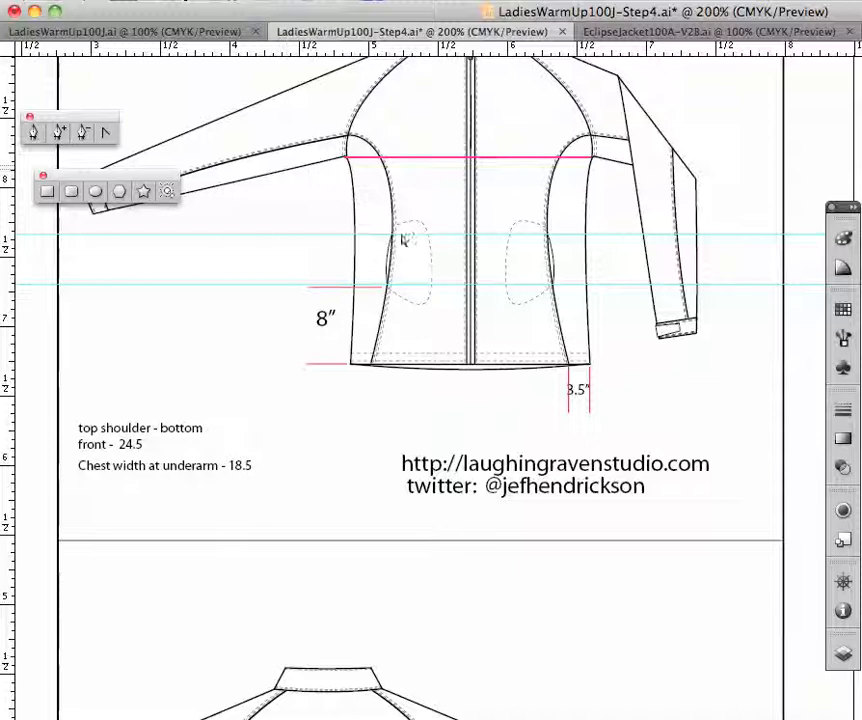
pyautogui.moveTo(641, 414); pyautogui.dragTo(573, 156)
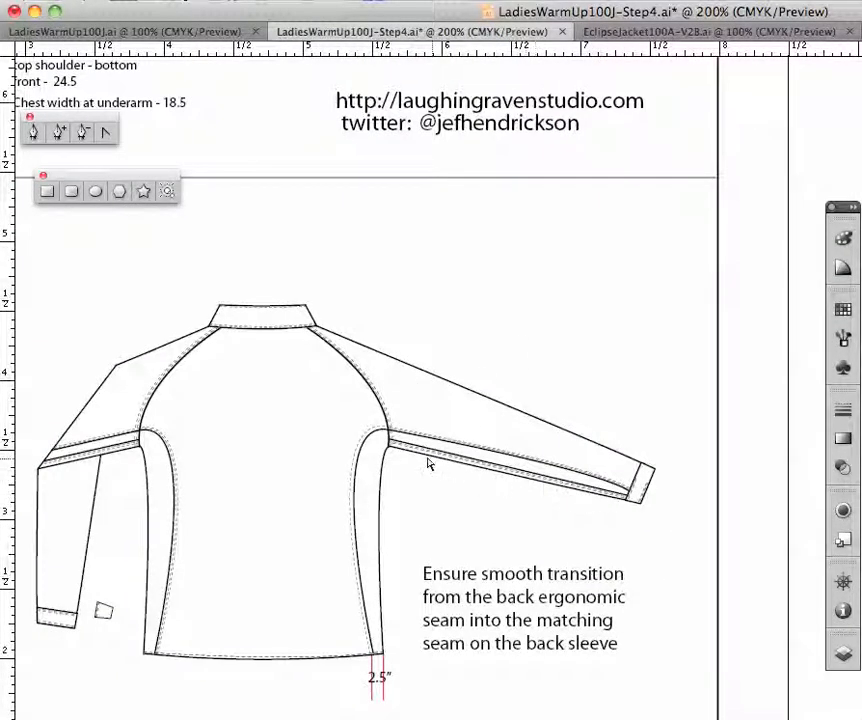
pyautogui.moveTo(488, 269); pyautogui.dragTo(571, 660)
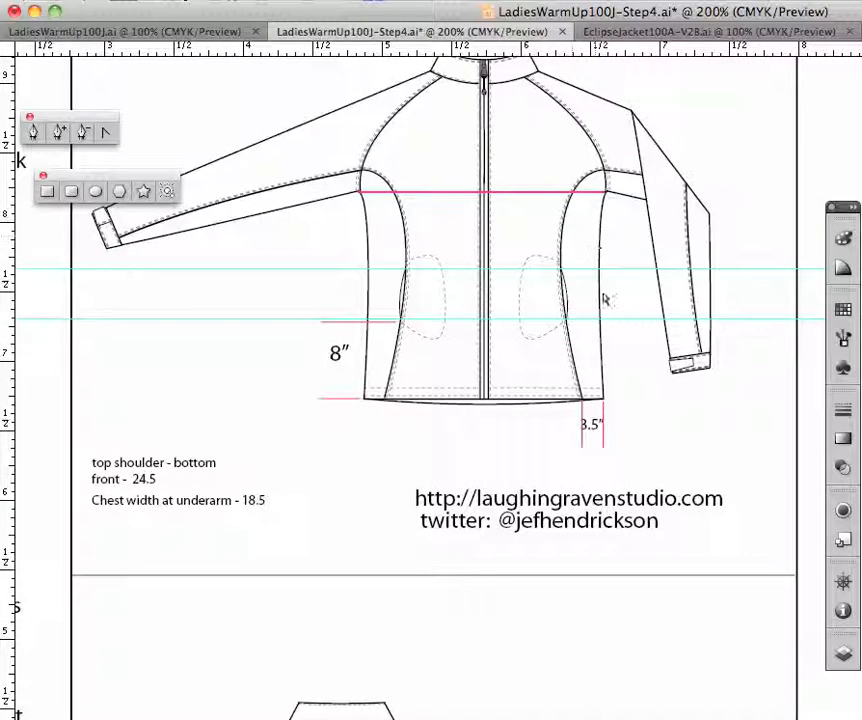
pyautogui.moveTo(550, 661); pyautogui.dragTo(658, 48)
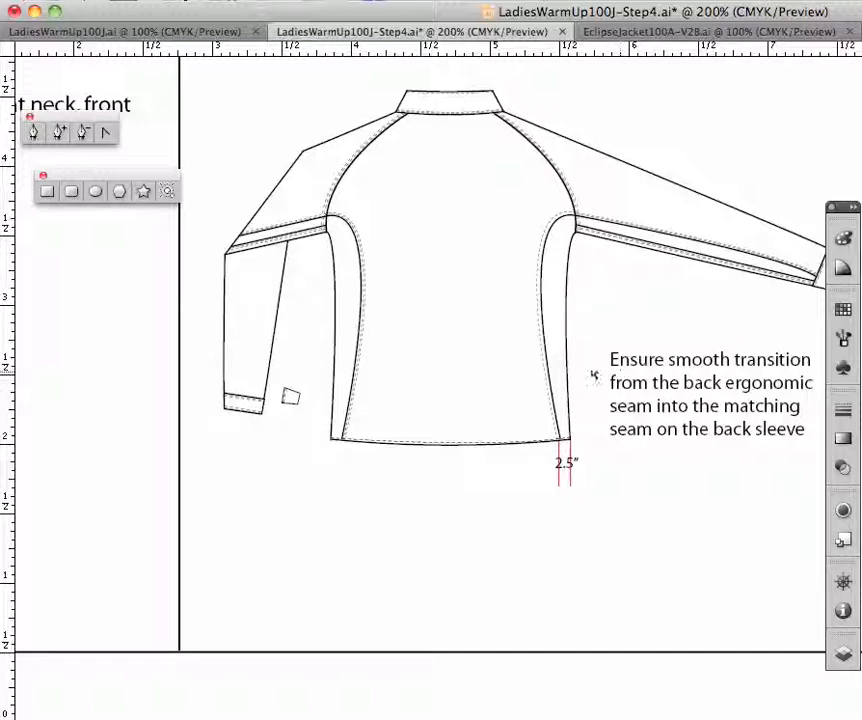
pyautogui.moveTo(423, 240); pyautogui.dragTo(502, 654)
pyautogui.moveTo(523, 256); pyautogui.dragTo(437, 487)
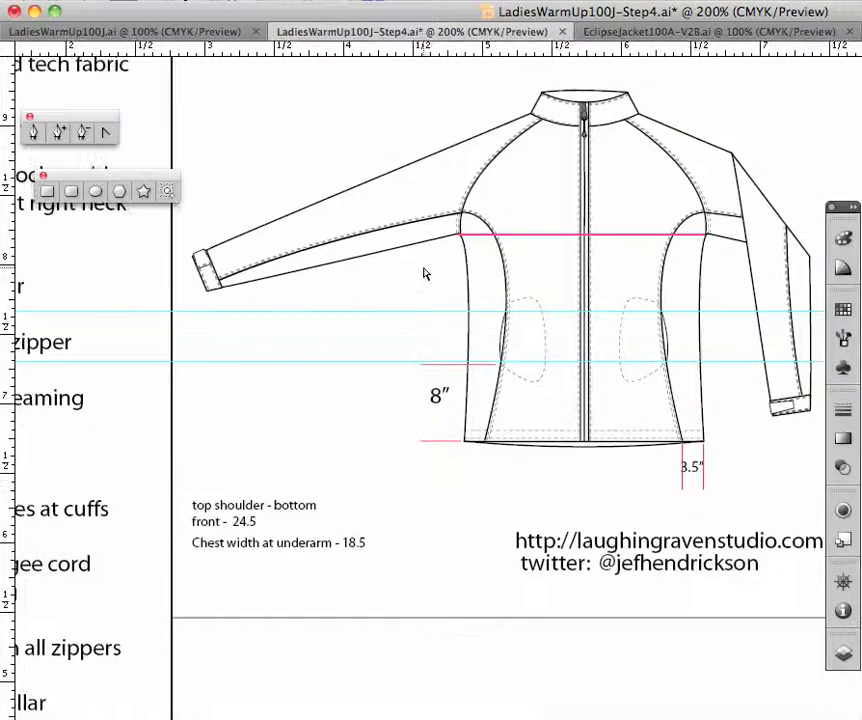
pyautogui.moveTo(458, 281); pyautogui.dragTo(384, 397)
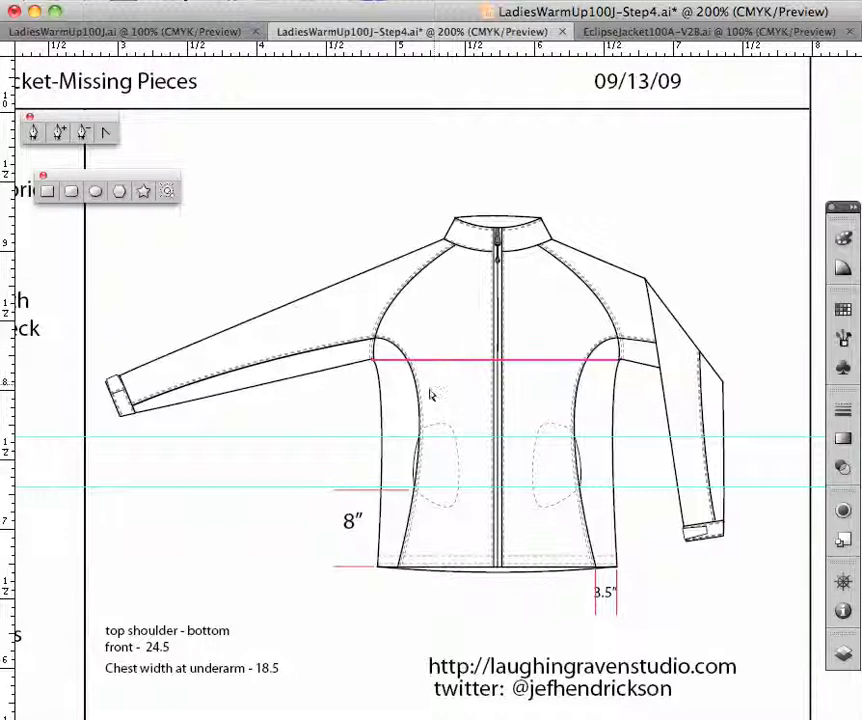
pyautogui.moveTo(412, 516); pyautogui.dragTo(508, 267)
pyautogui.moveTo(629, 533); pyautogui.dragTo(617, 247)
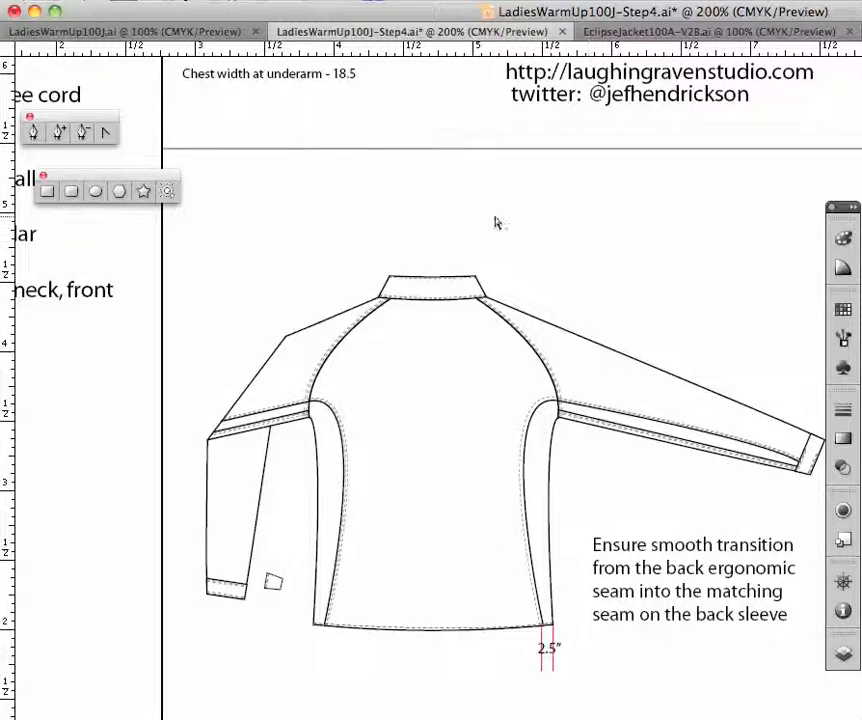
pyautogui.moveTo(408, 148); pyautogui.dragTo(550, 569)
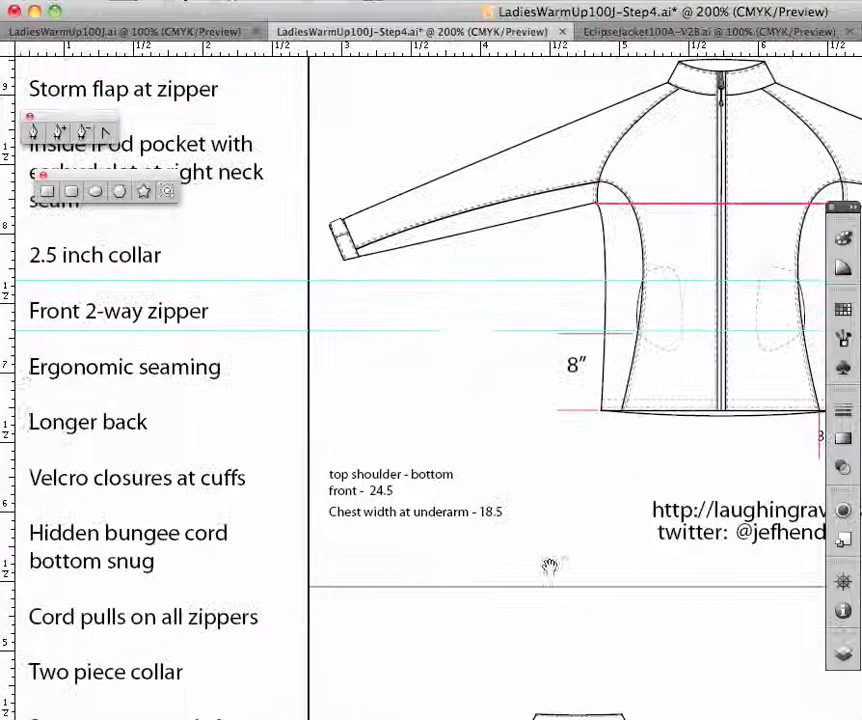
pyautogui.moveTo(460, 370); pyautogui.dragTo(500, 508)
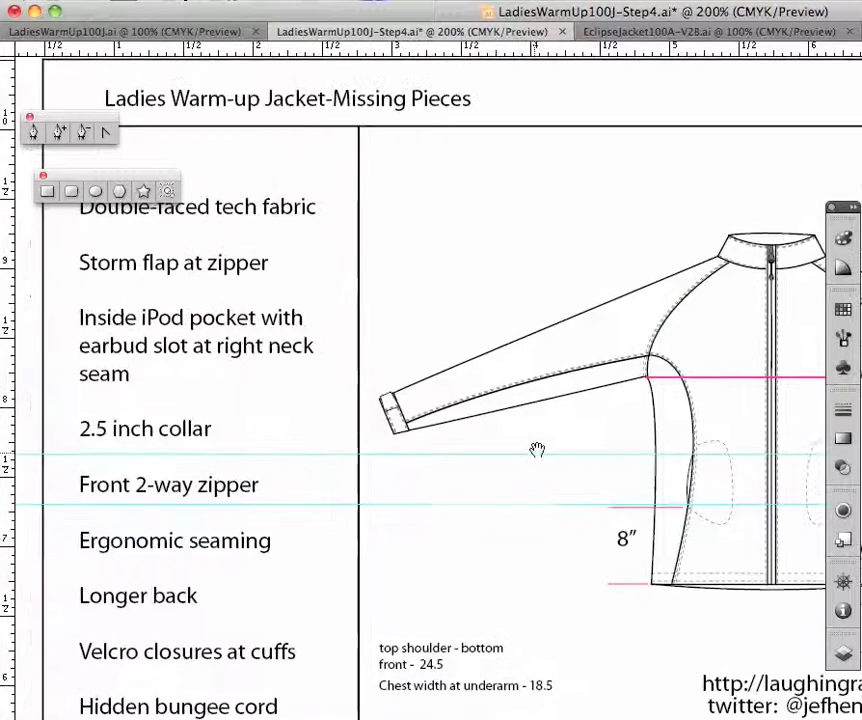
pyautogui.moveTo(606, 417); pyautogui.dragTo(345, 354)
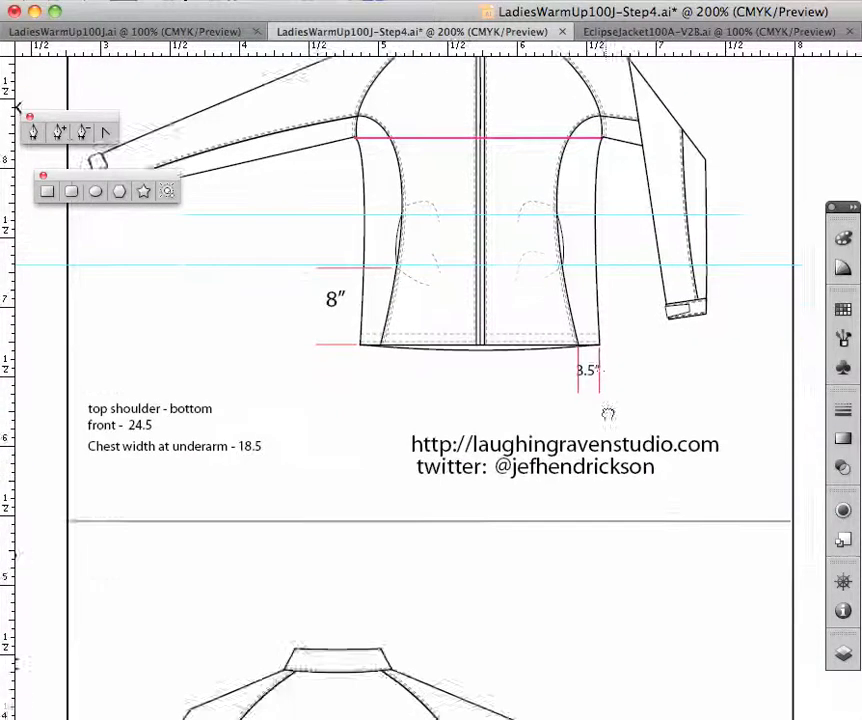